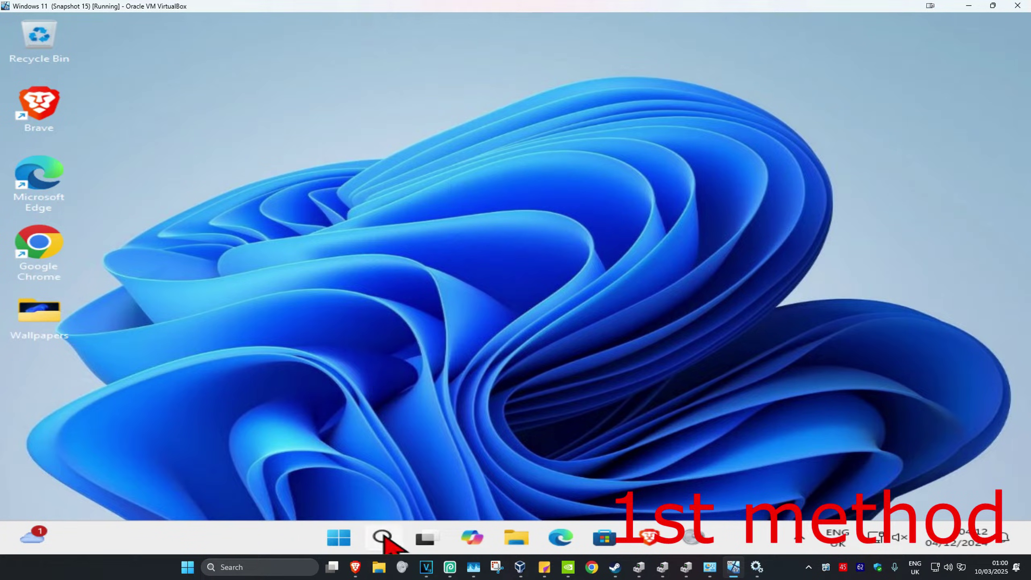
- Search Windows for 'servi' and launch the Services console
click(383, 539)
text(servi)
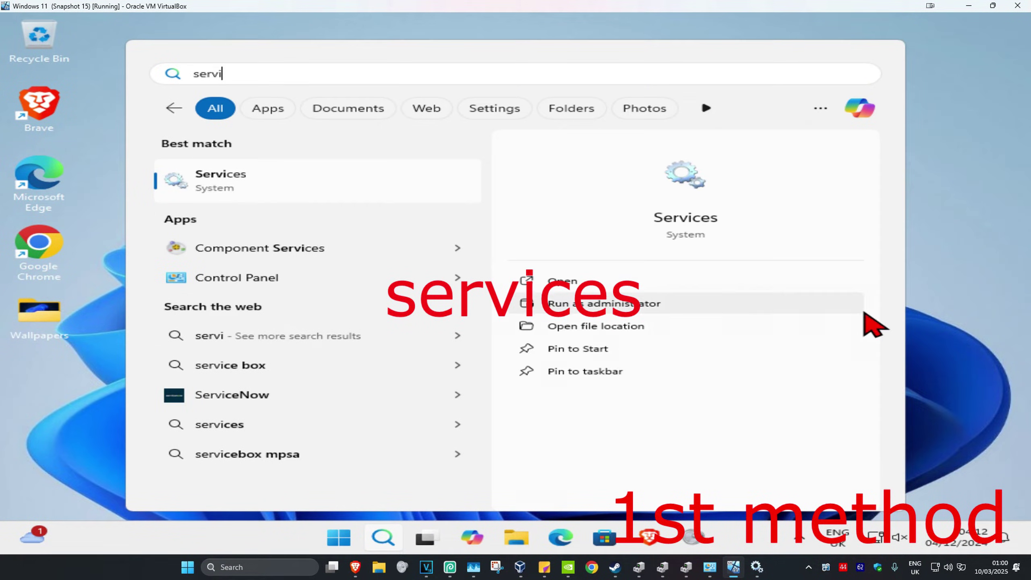
click(309, 188)
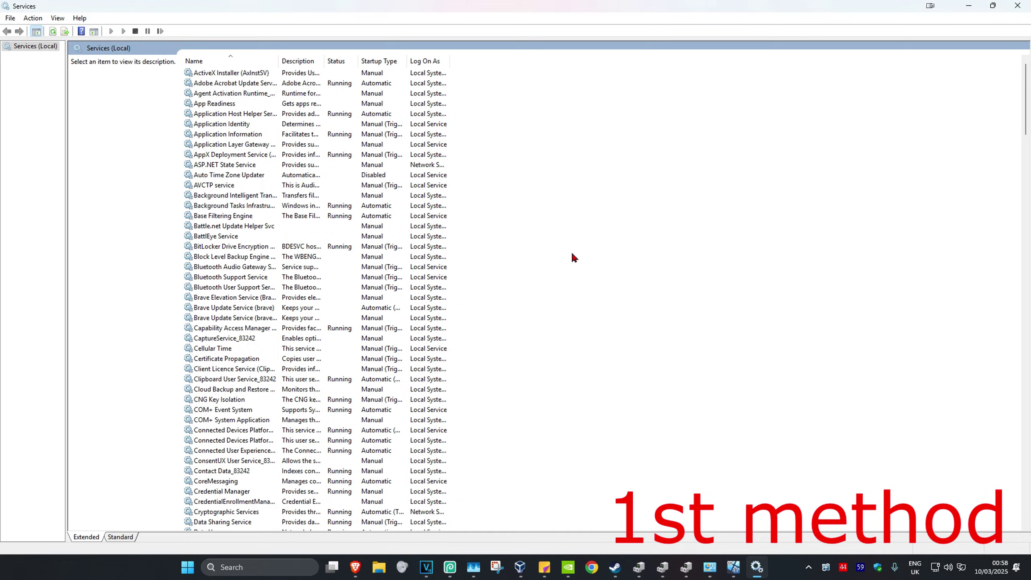
- Set the Windows Update service's startup type to Disabled
click(228, 75)
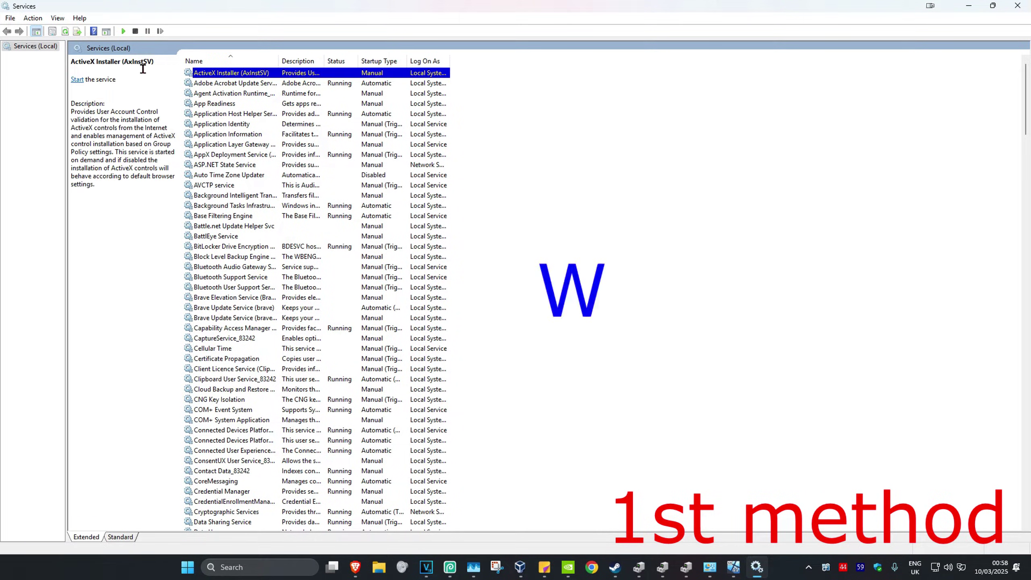
key(w)
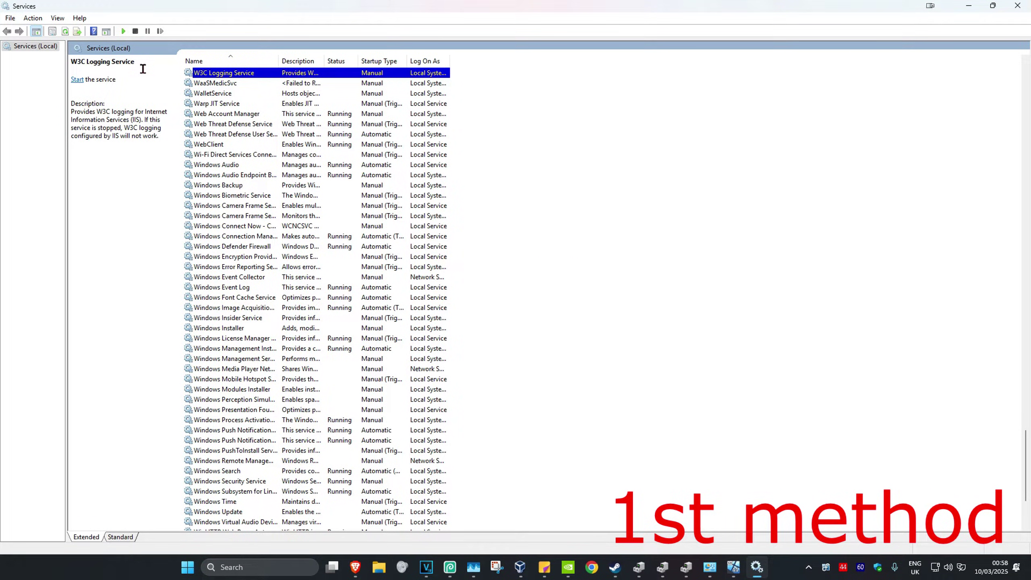
scroll(274, 124, down, 5)
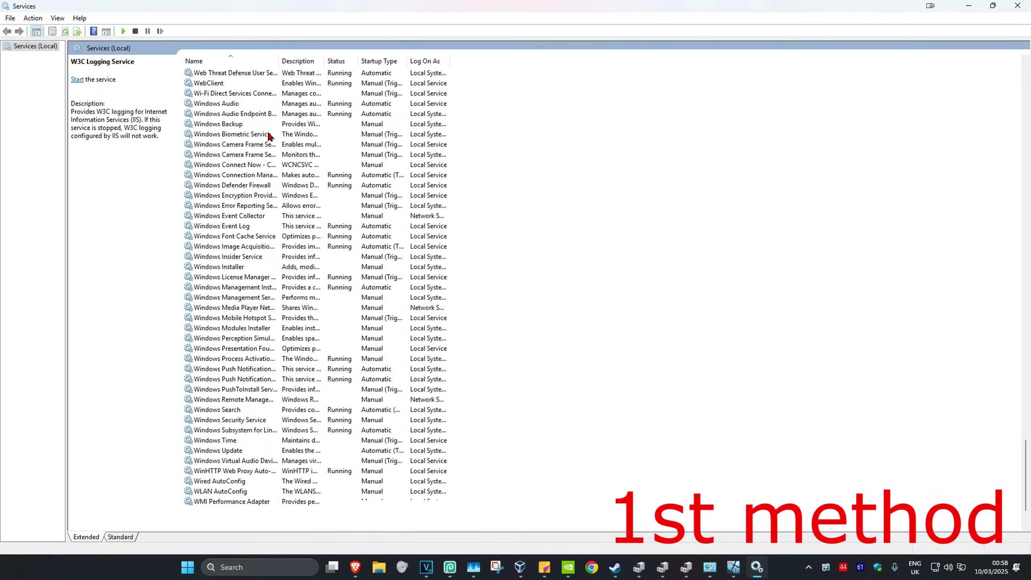
click(240, 380)
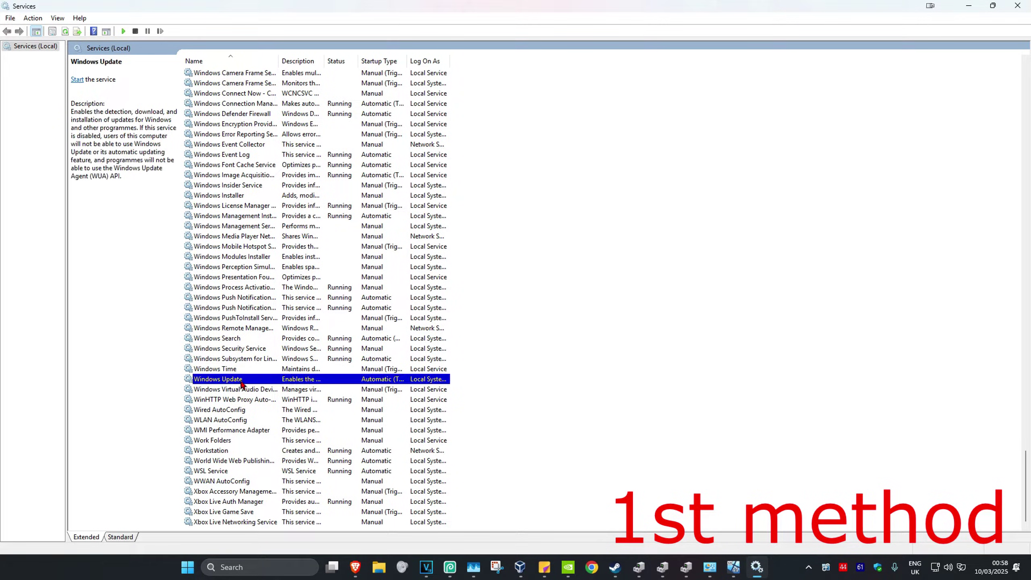
double_click(236, 380)
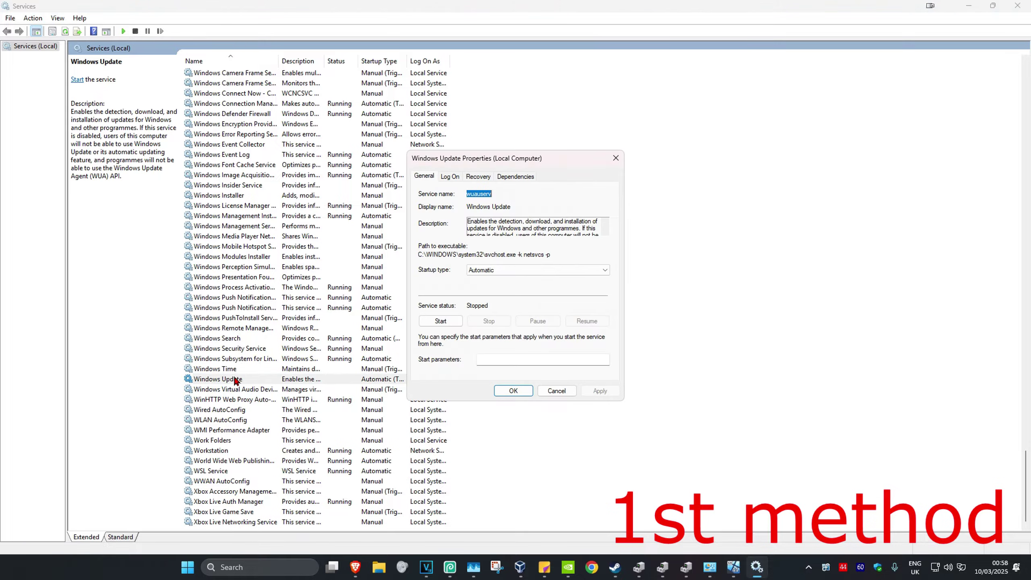
click(471, 271)
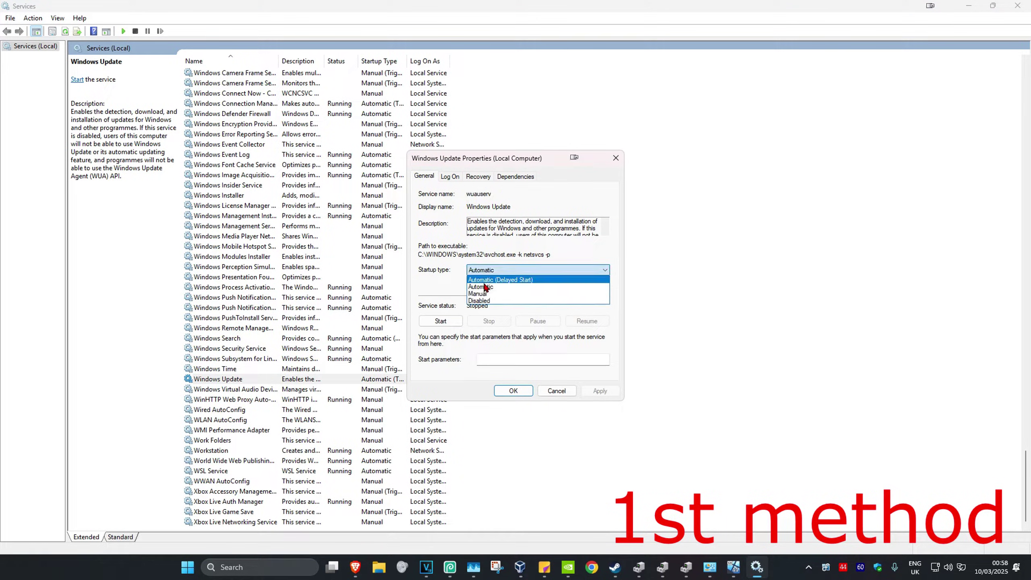
click(494, 303)
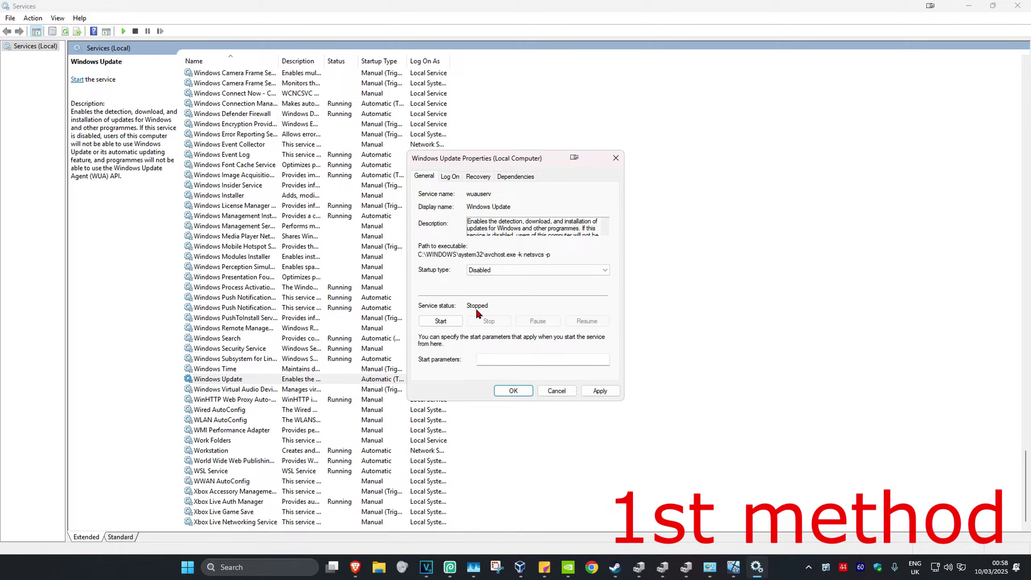
click(515, 391)
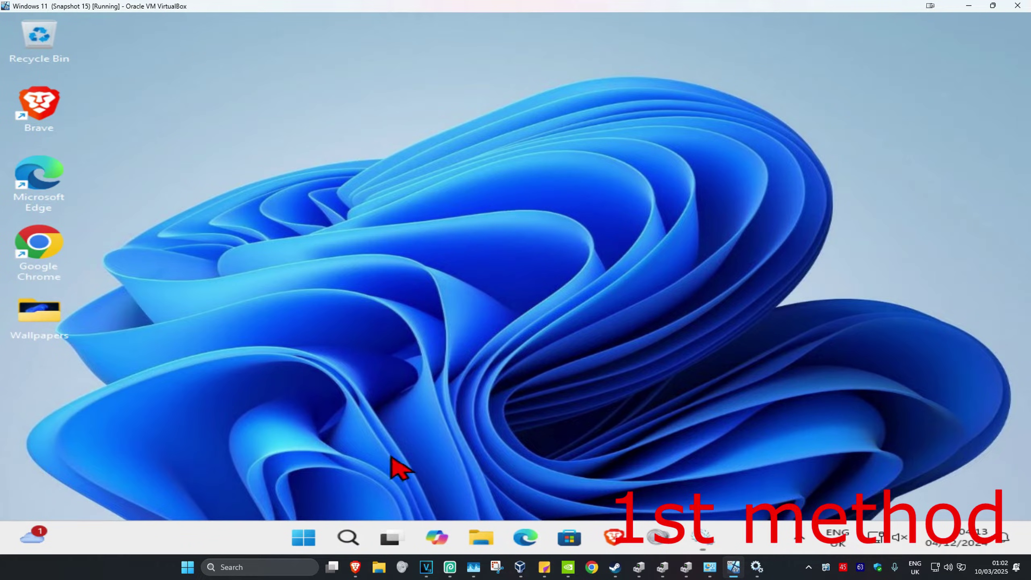
- Launch File Explorer from search and browse This PC to Local Disk (C:)
click(347, 537)
text(file)
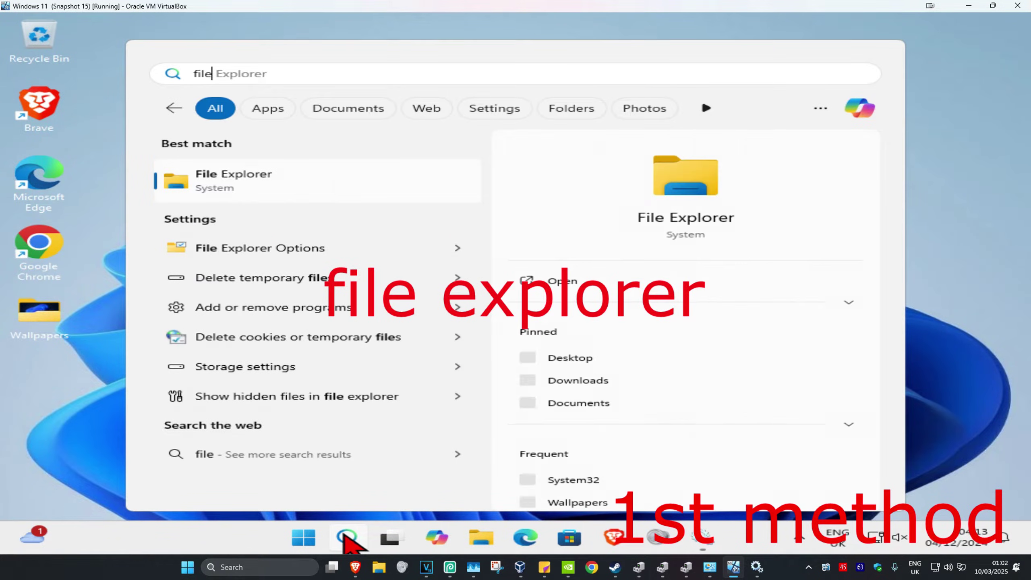
click(362, 191)
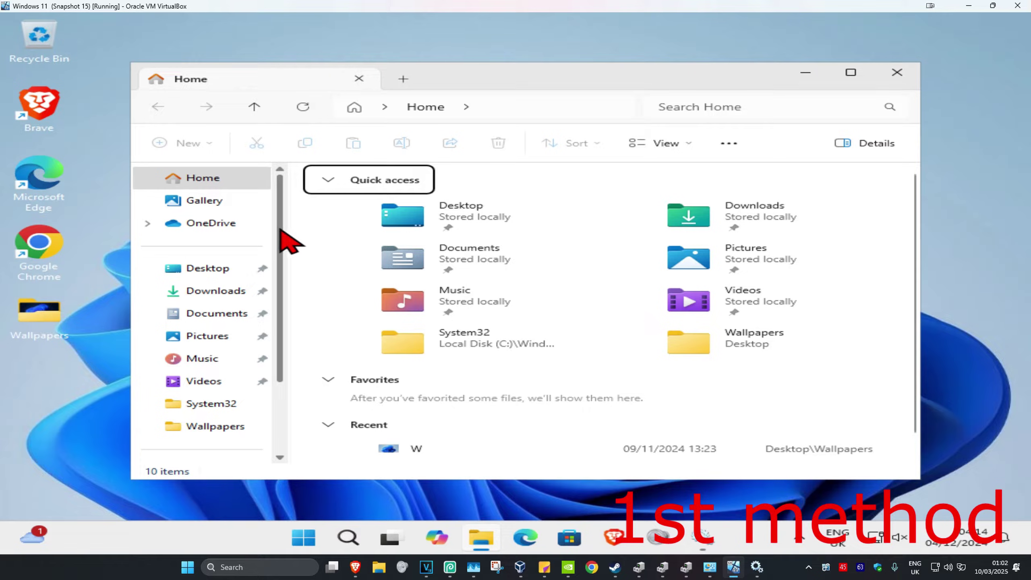
scroll(288, 236, down, 1)
click(211, 399)
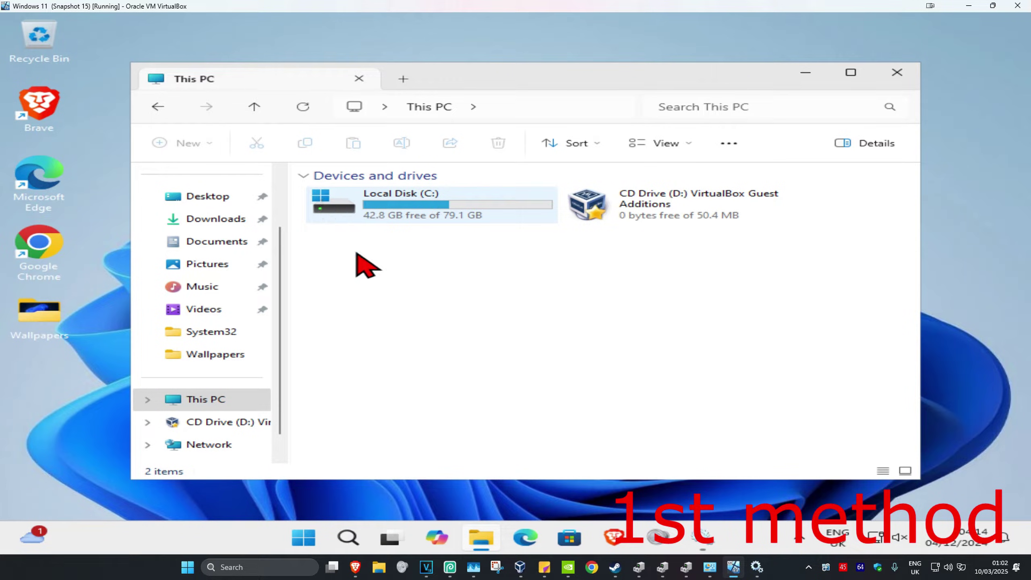
click(431, 205)
- Navigate into C:\Windows\SoftwareDistribution
double_click(431, 205)
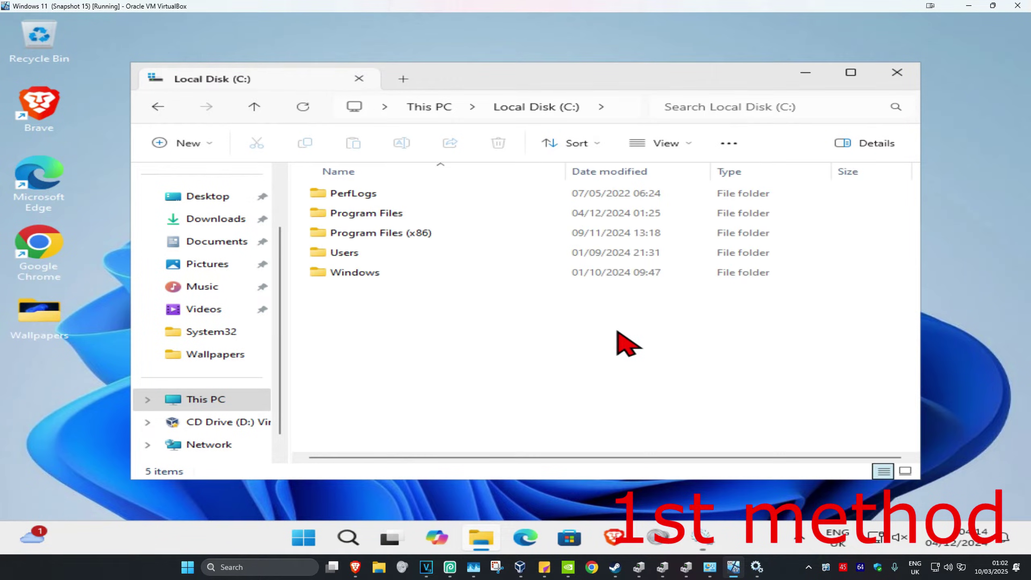
click(415, 274)
double_click(415, 274)
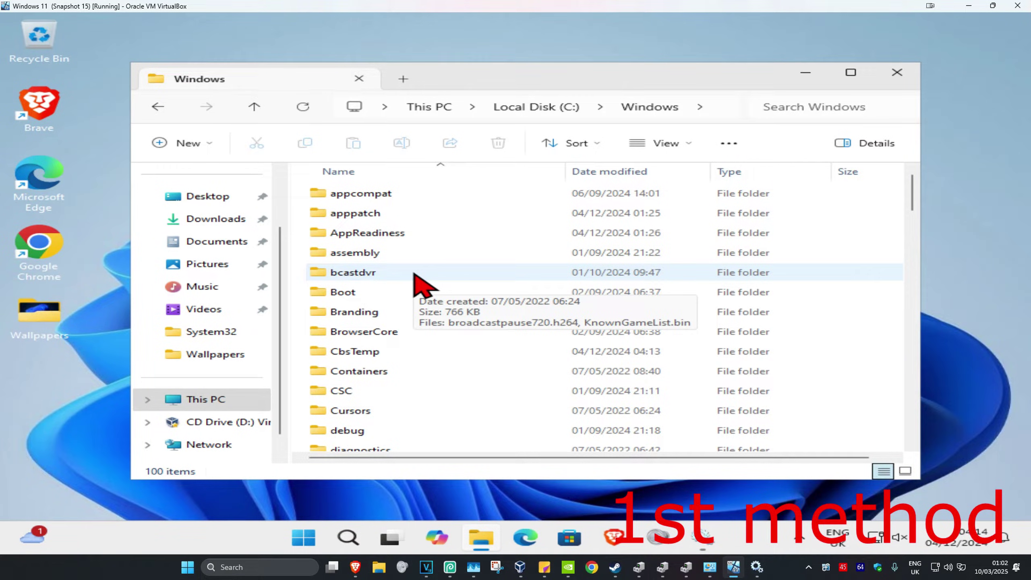
drag(910, 196, 887, 332)
click(411, 285)
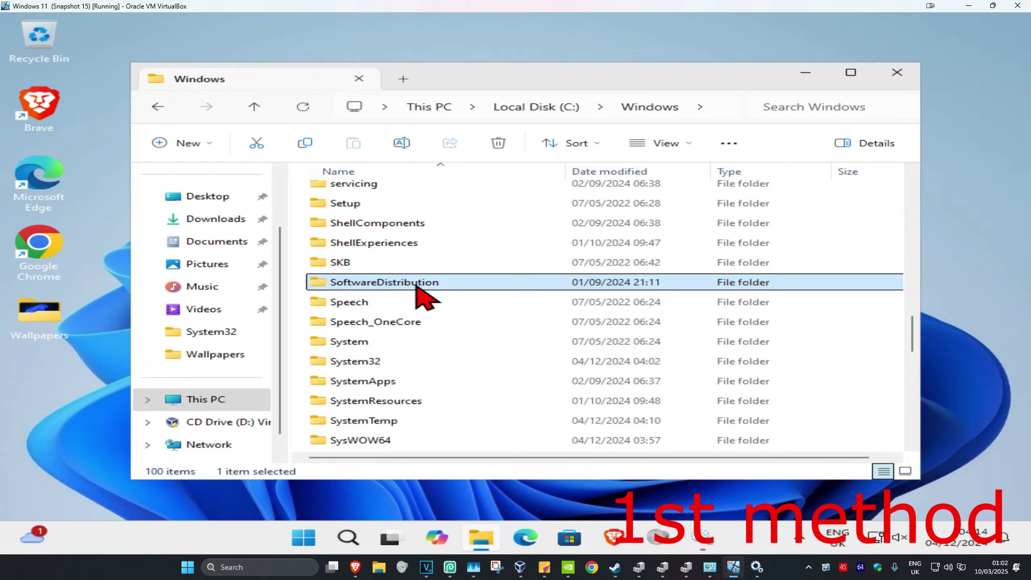
double_click(422, 285)
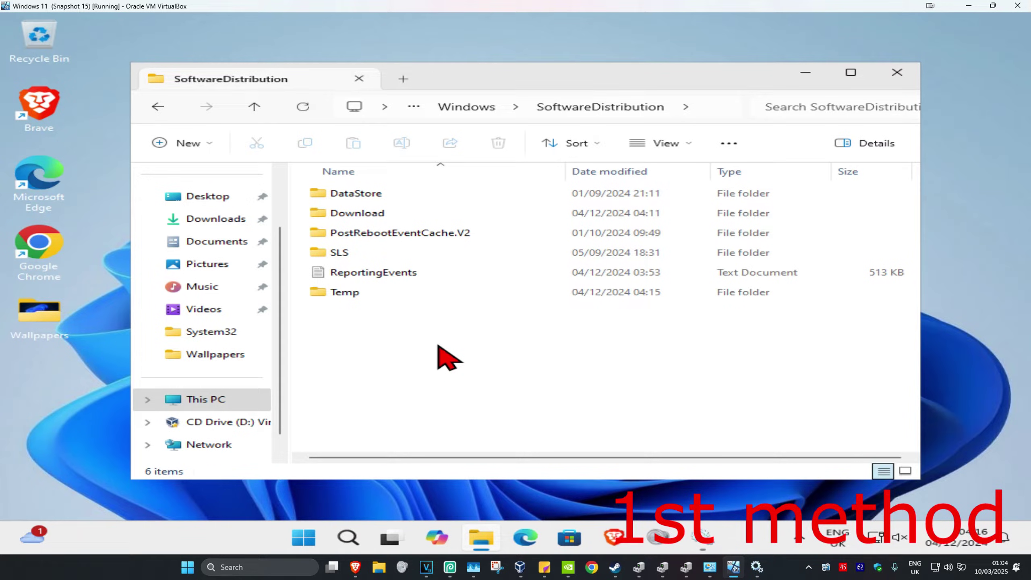
- Delete the Download and Temp folders with admin permission, skipping the in-use DataStore
click(374, 197)
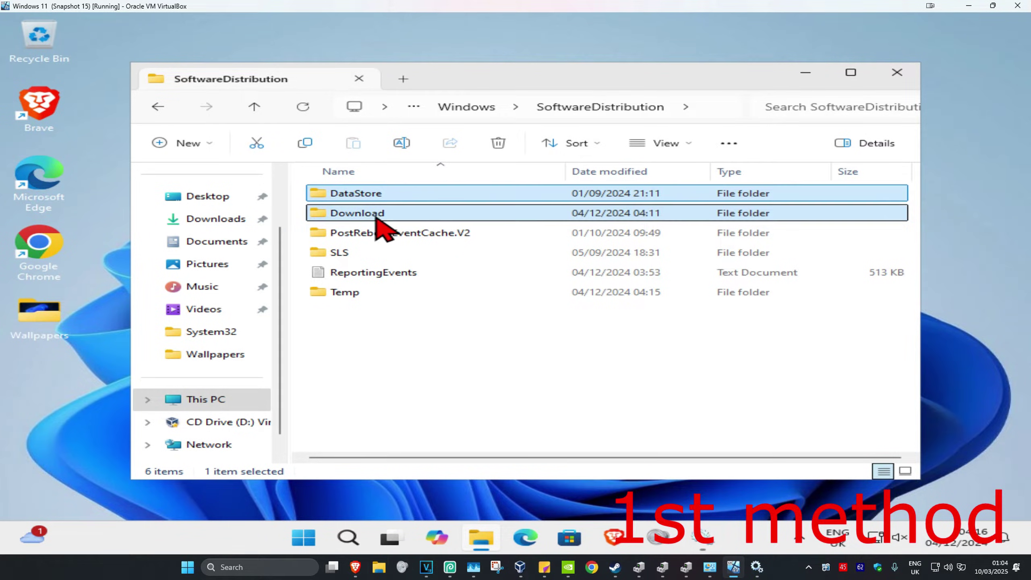
ctrl+click(367, 293)
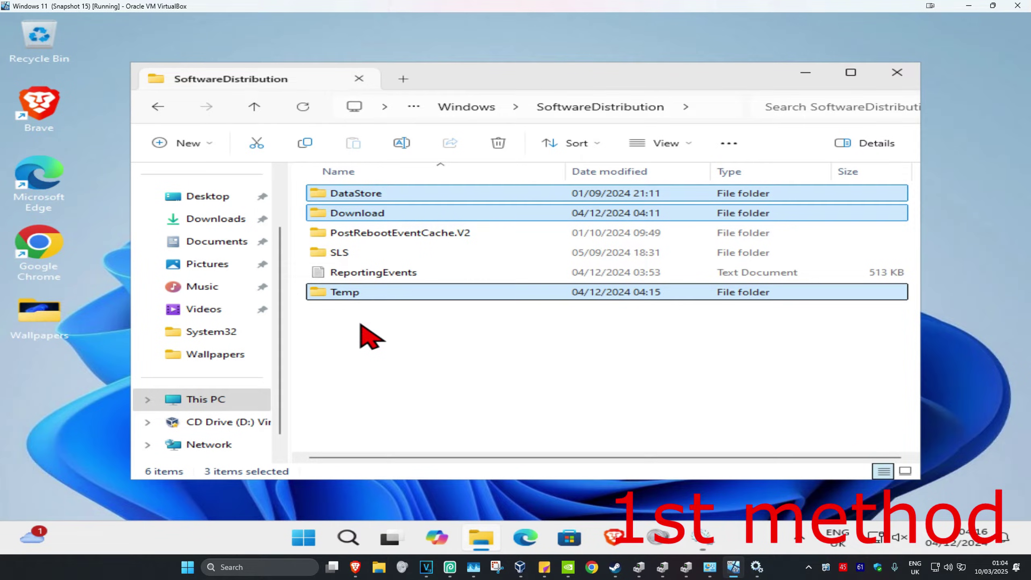
click(390, 337)
ctrl+click(365, 213)
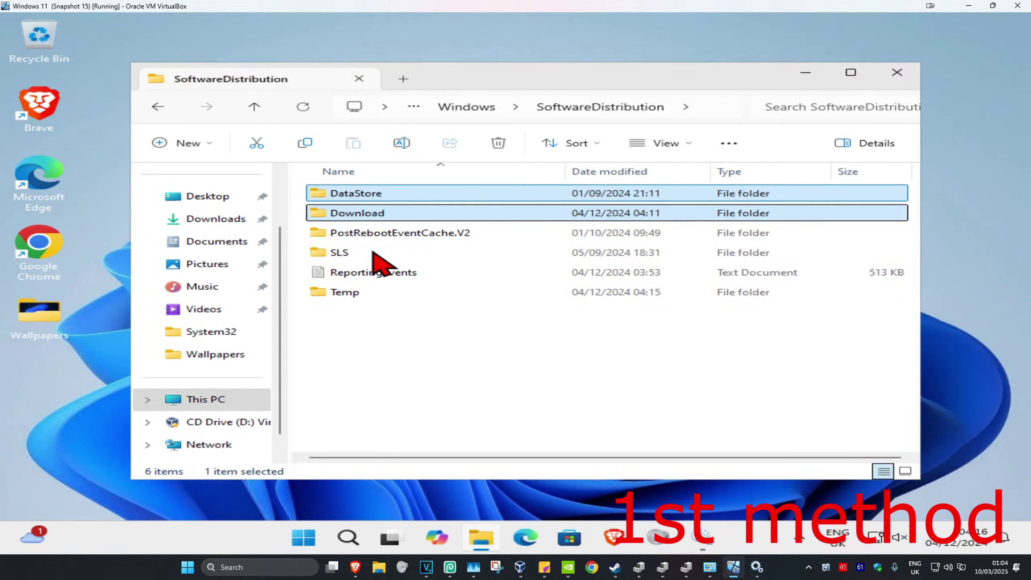
ctrl+click(362, 293)
key(Delete)
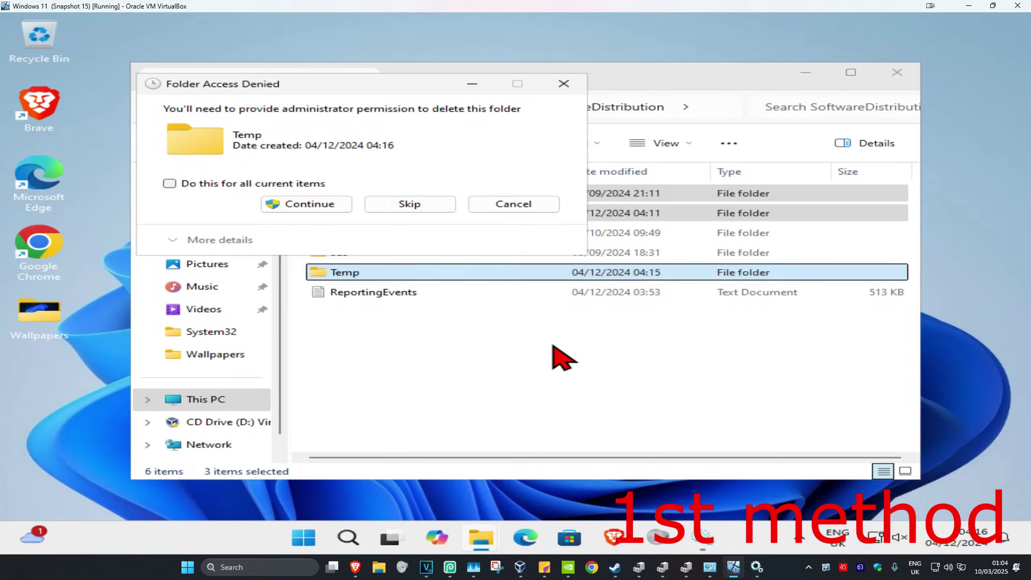
click(169, 183)
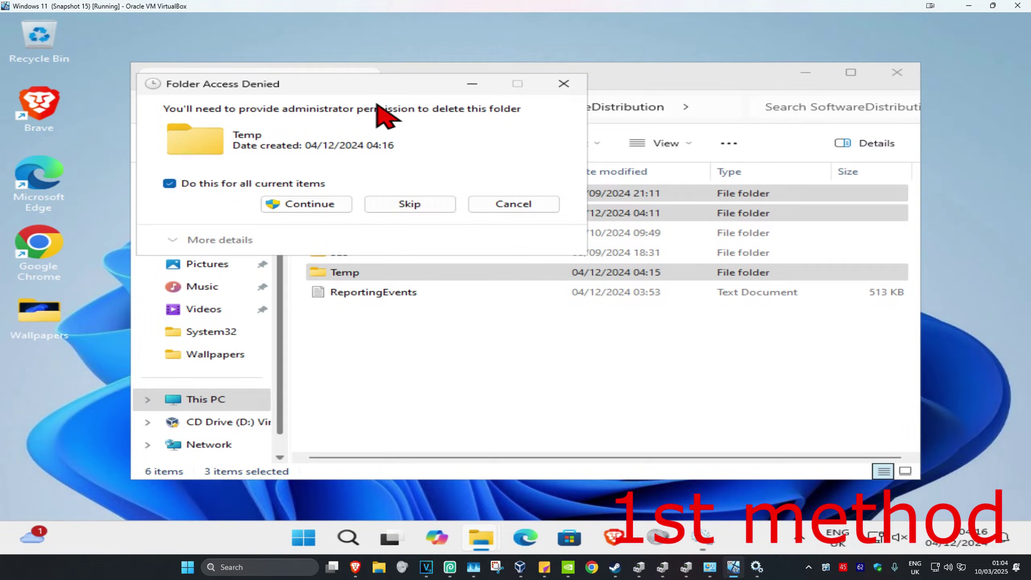
click(309, 204)
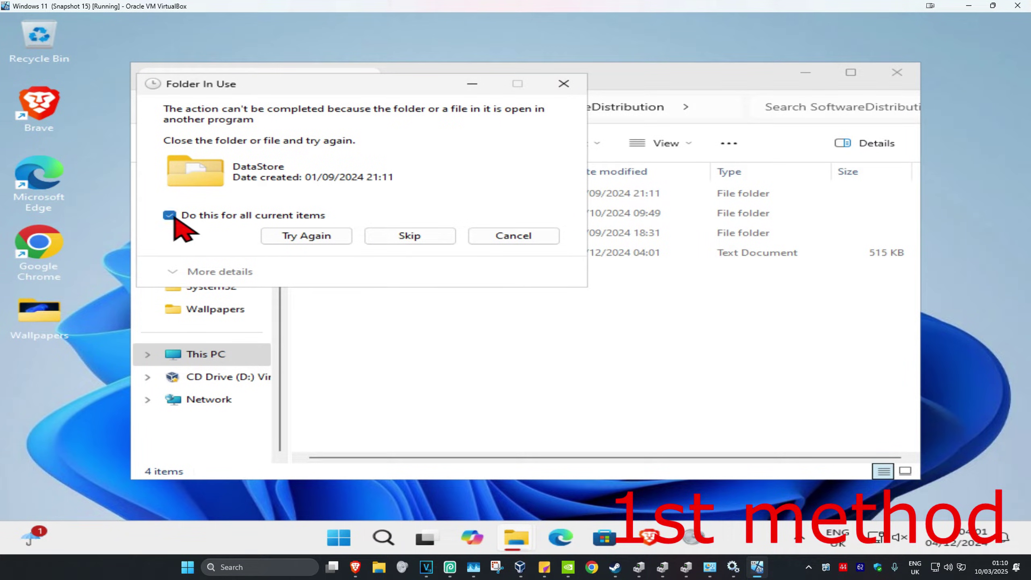
click(418, 235)
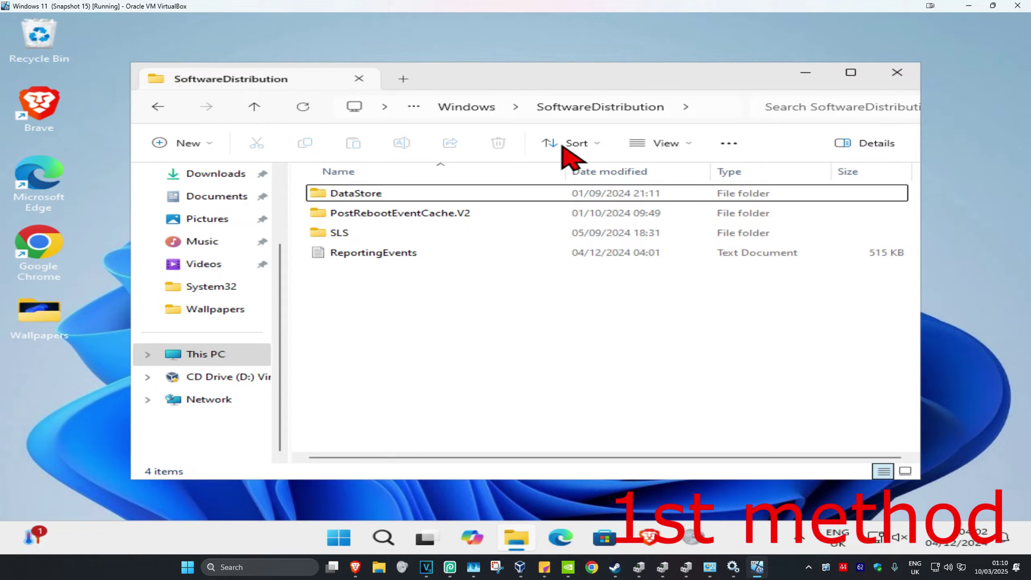
- Reopen the Services console by searching 'ser'
click(382, 537)
text(ser)
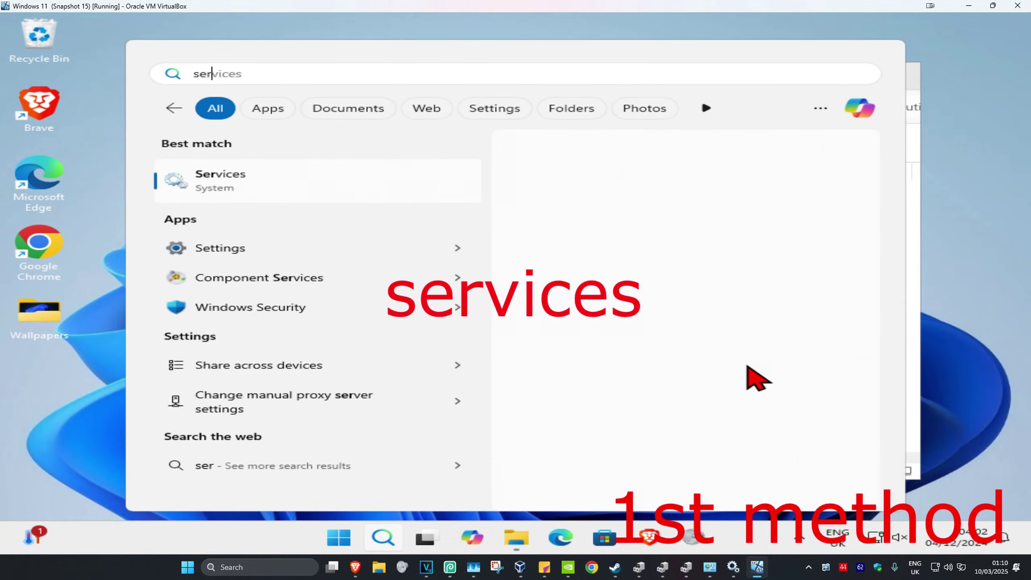
click(316, 185)
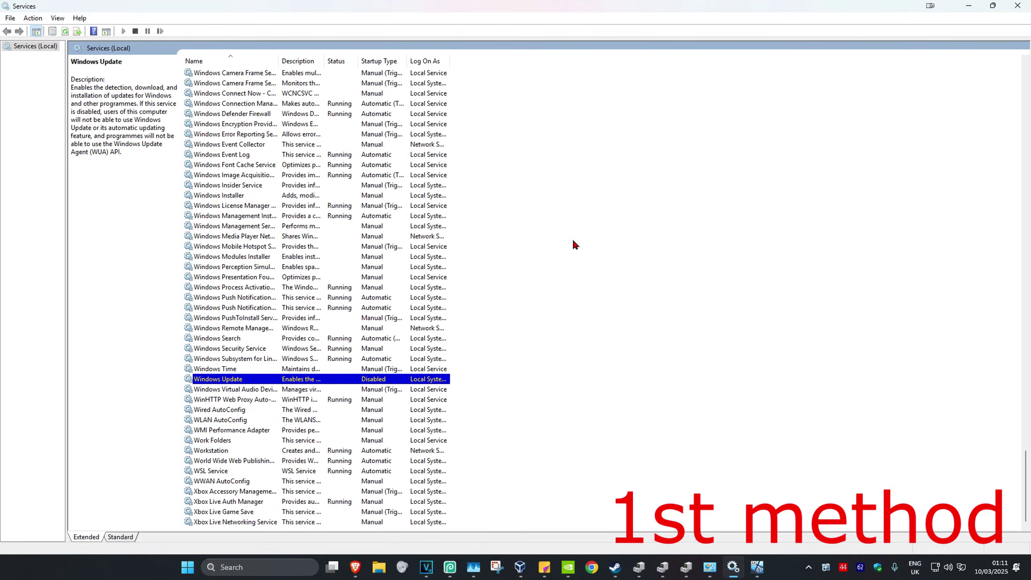
- Change the Windows Update service's startup type to Automatic
double_click(231, 382)
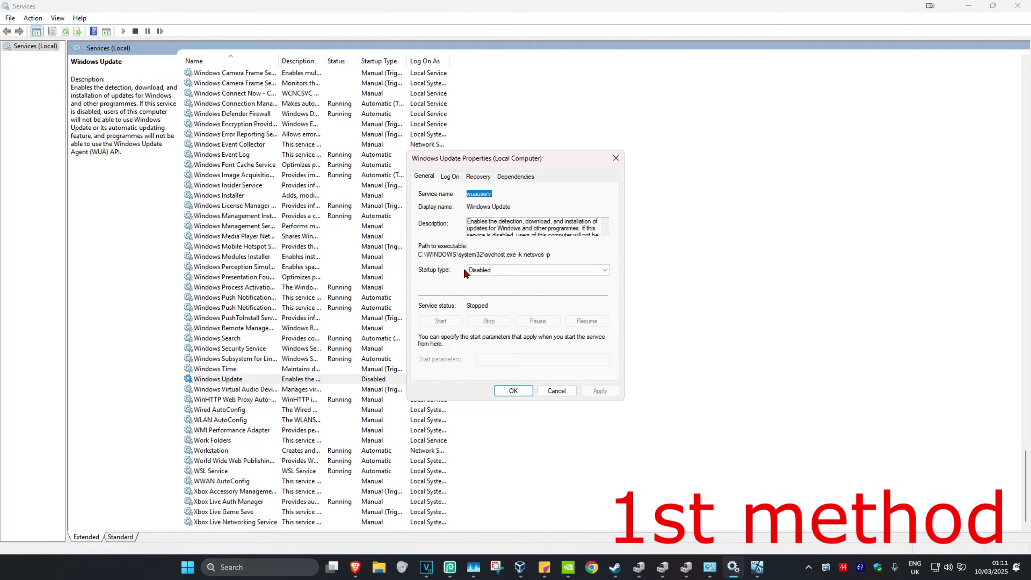
click(482, 271)
click(483, 287)
click(513, 391)
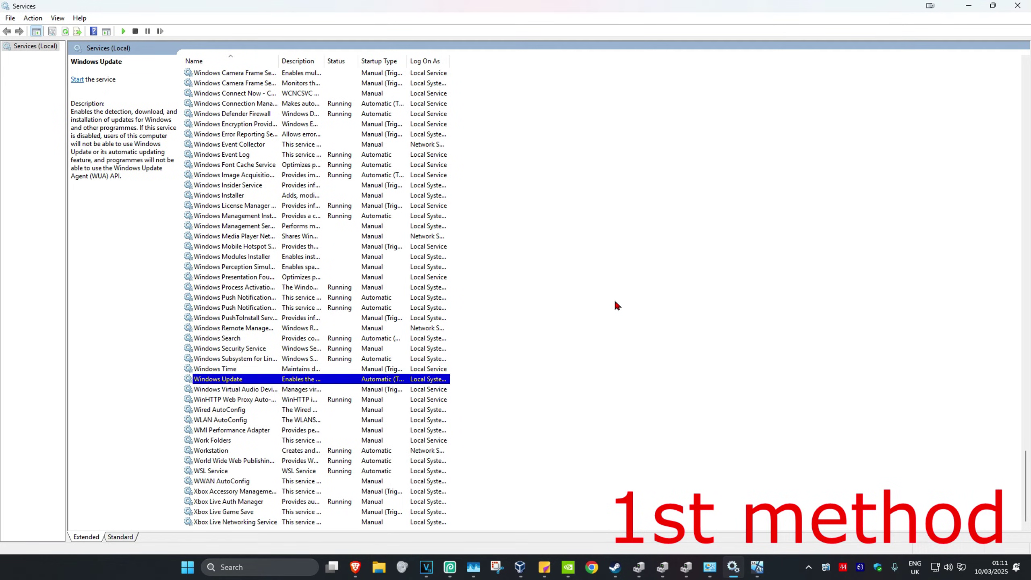
- Start the Windows Update service from its properties
double_click(264, 382)
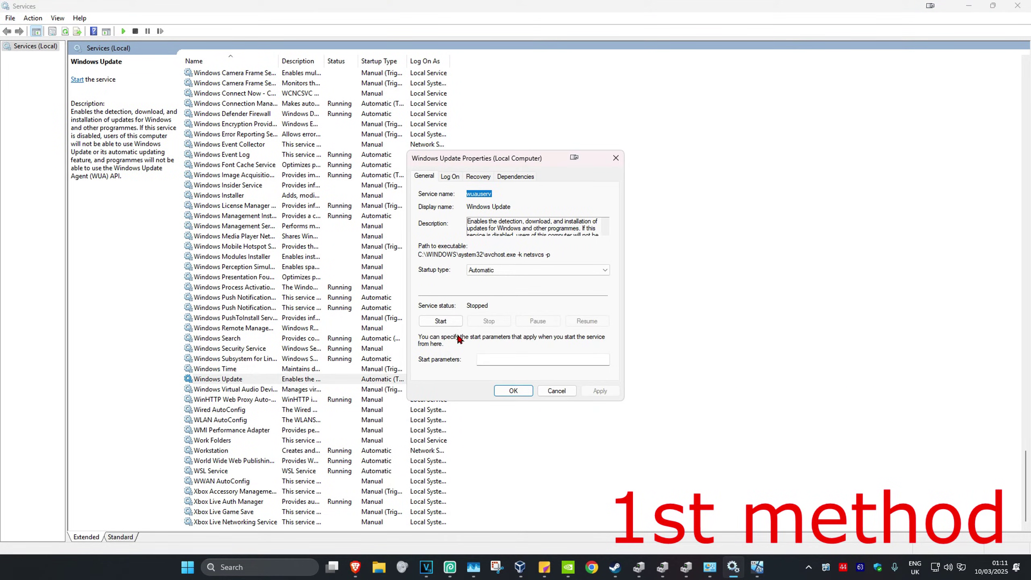
click(442, 321)
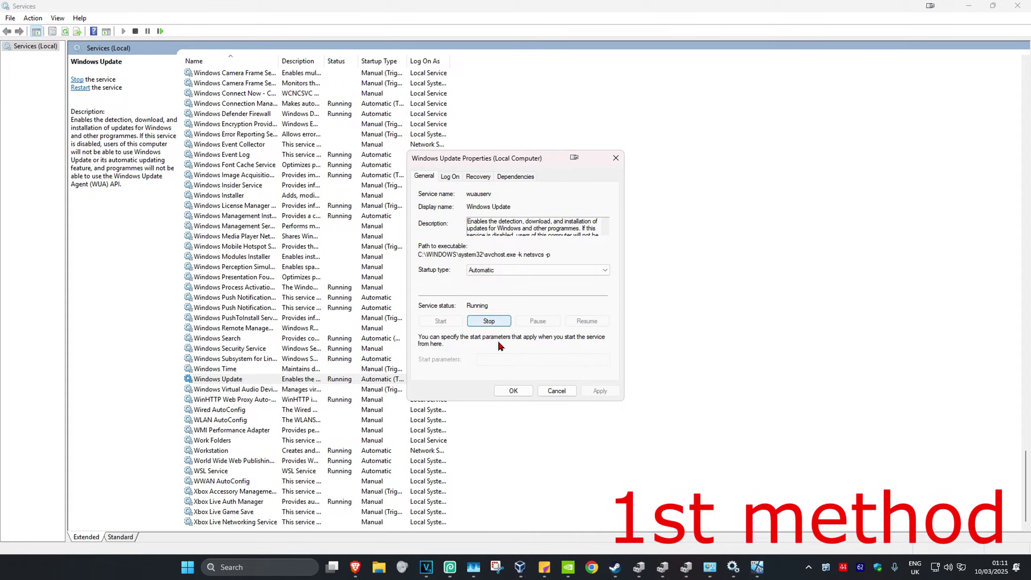
click(513, 391)
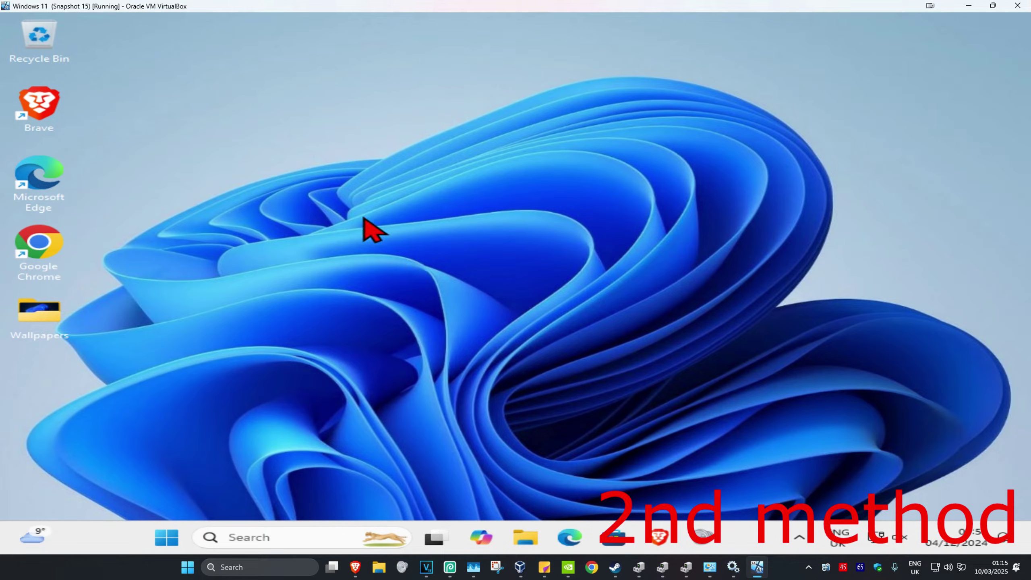
- Run the Windows Update troubleshooter under Other troubleshooters, continuing past the reboot notice
click(283, 537)
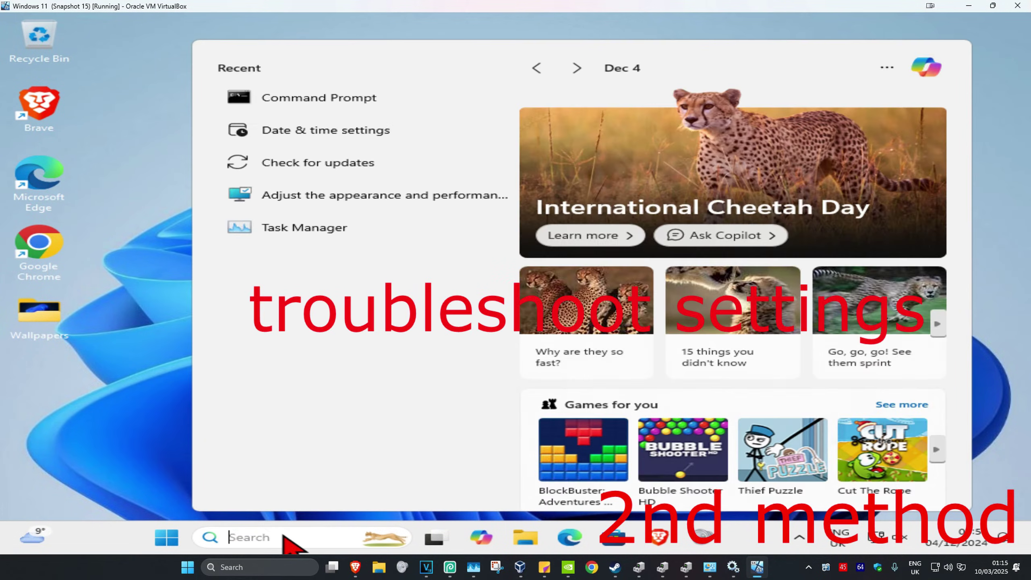
text(trouble)
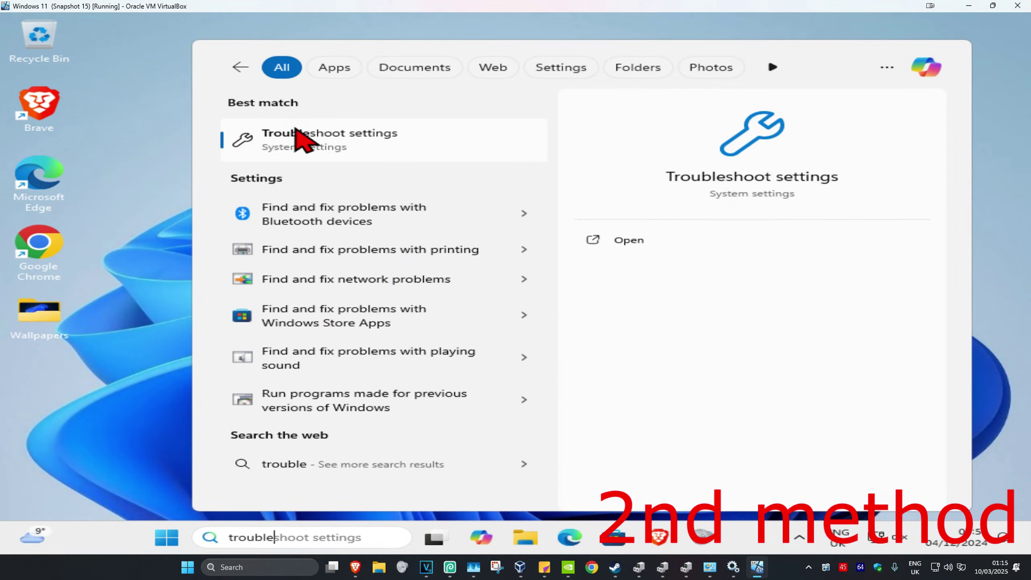
click(300, 136)
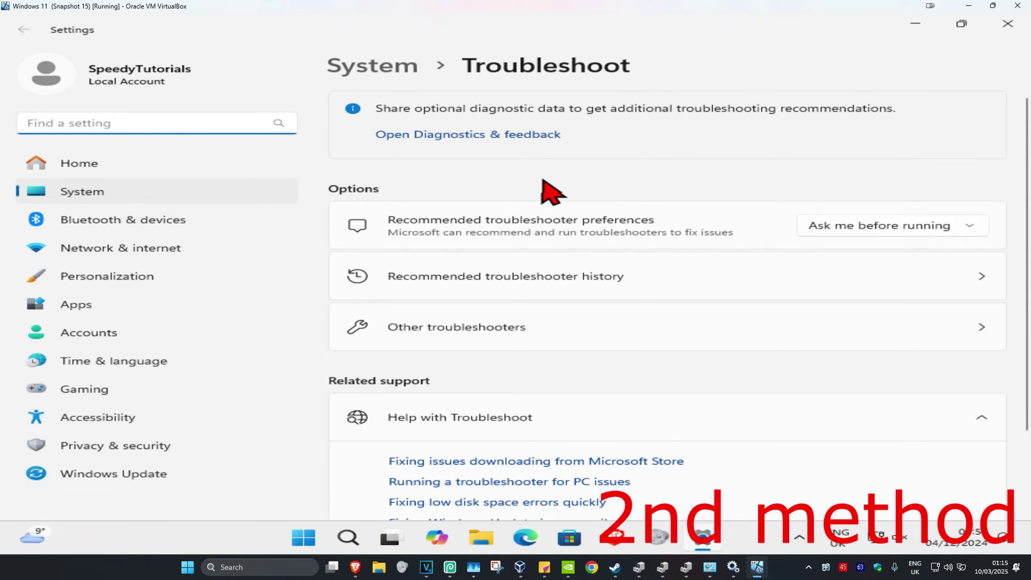
click(461, 333)
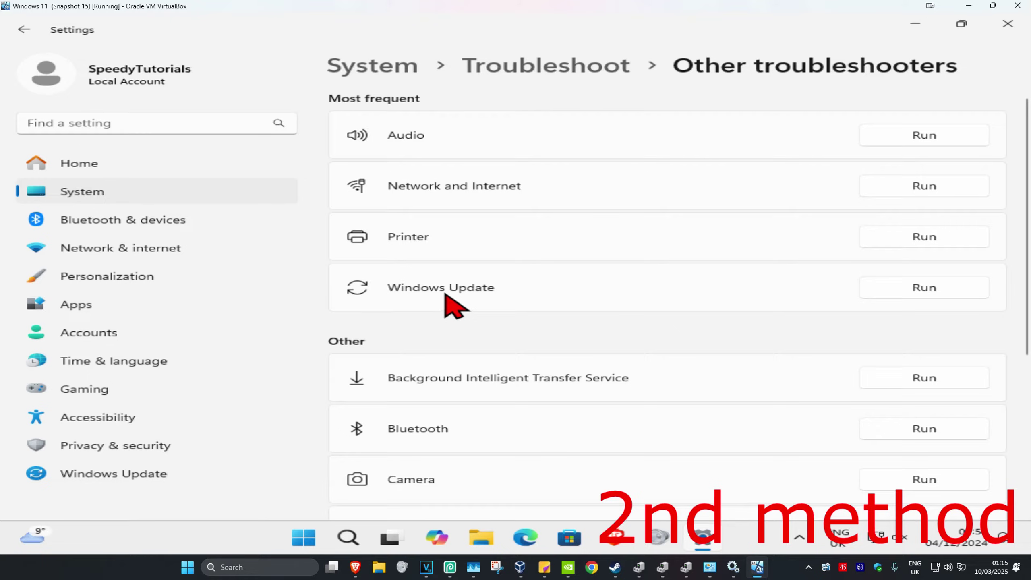
click(876, 293)
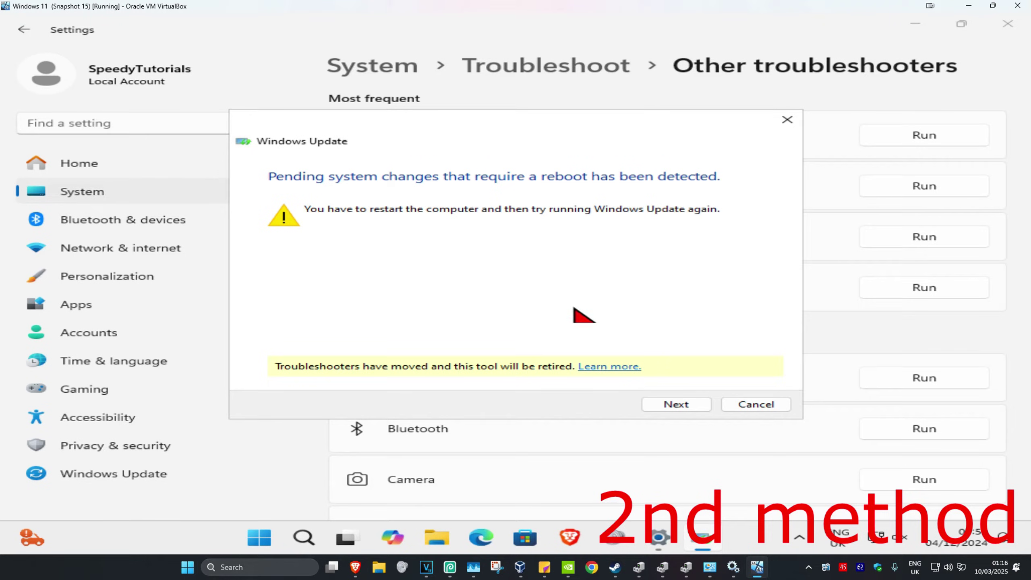
click(674, 405)
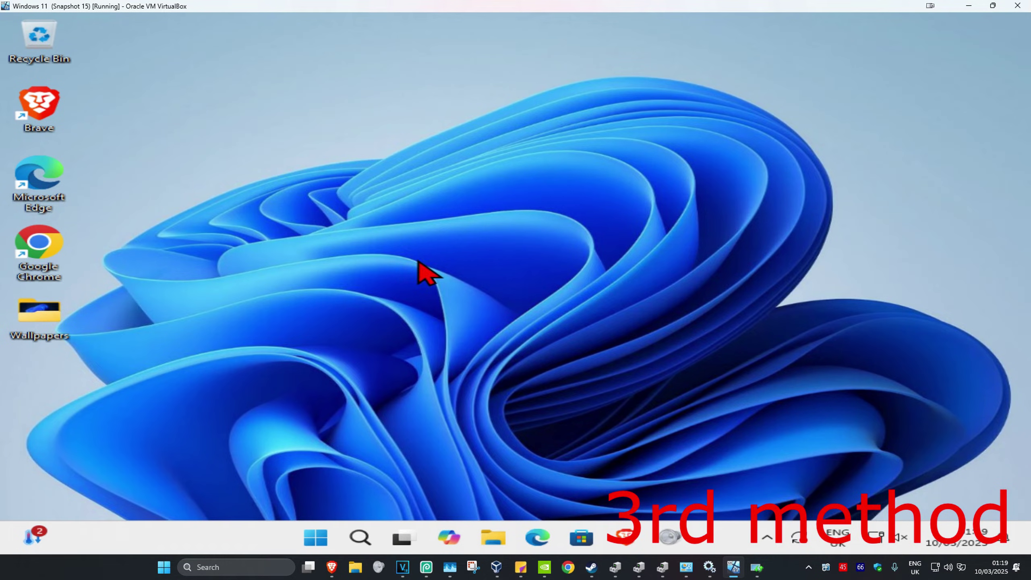
- Enable .NET Framework 3.5 in Windows Features, letting Windows Update download the files
click(359, 537)
text(turn windows)
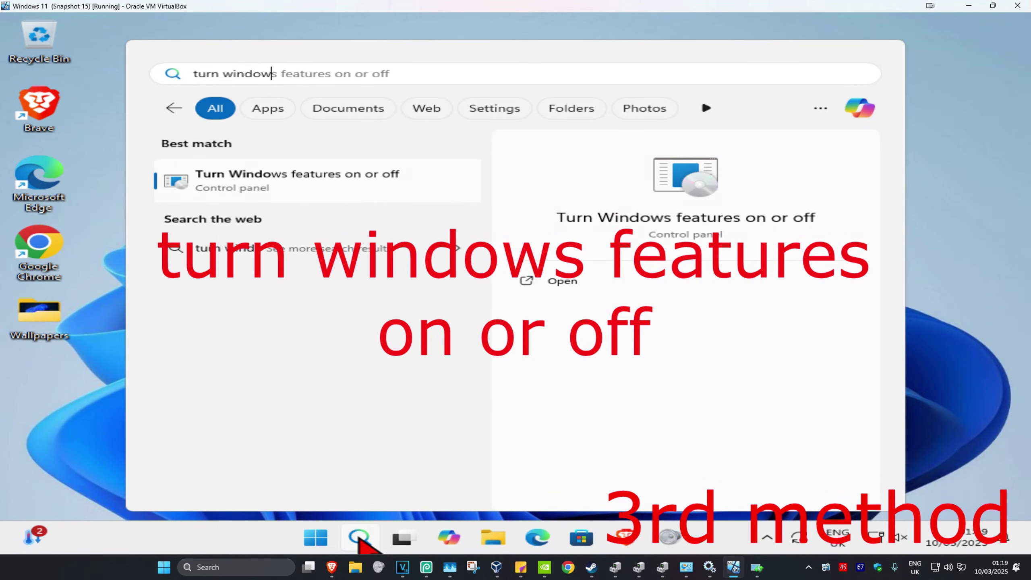
click(385, 189)
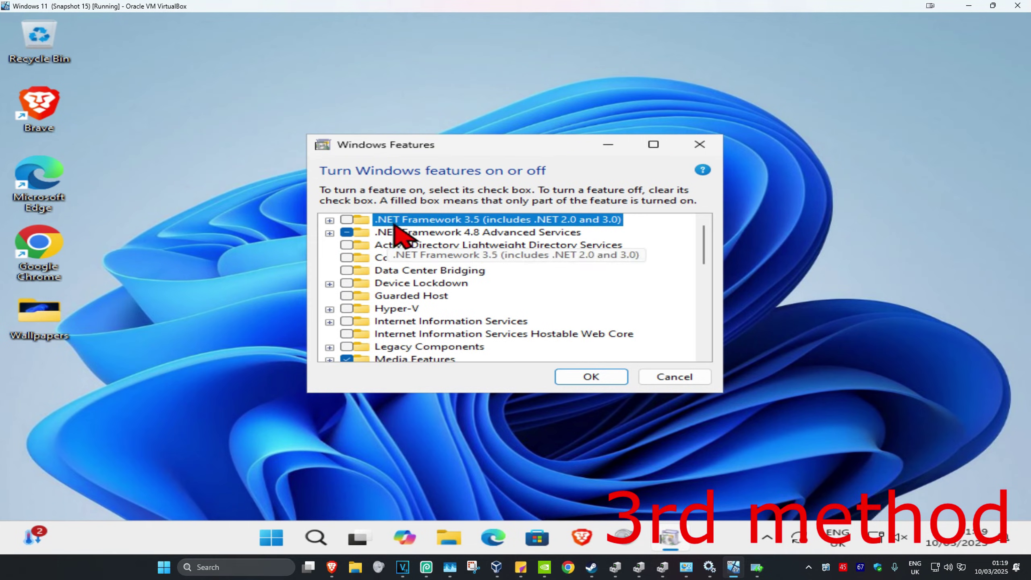
click(346, 220)
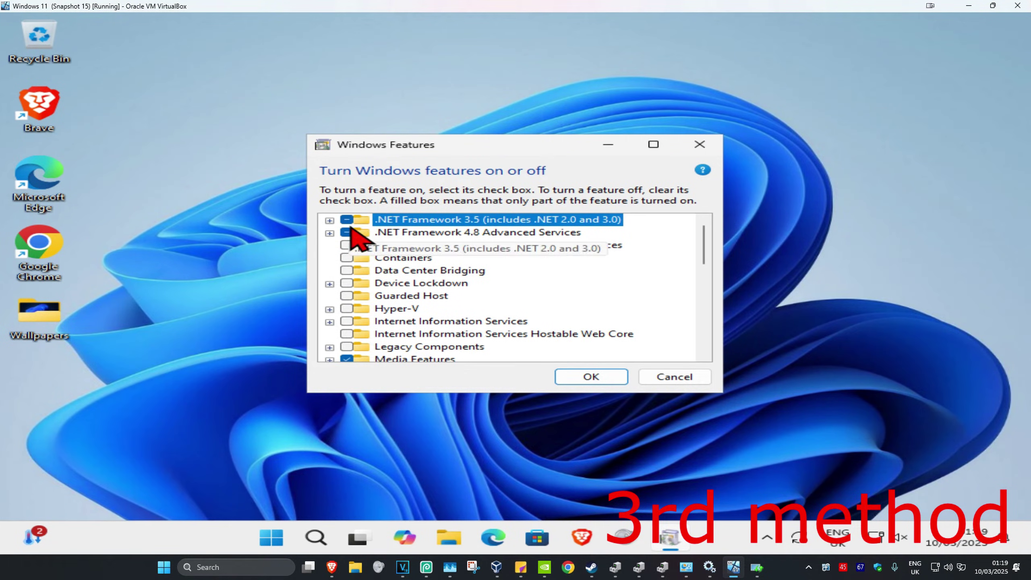
click(594, 378)
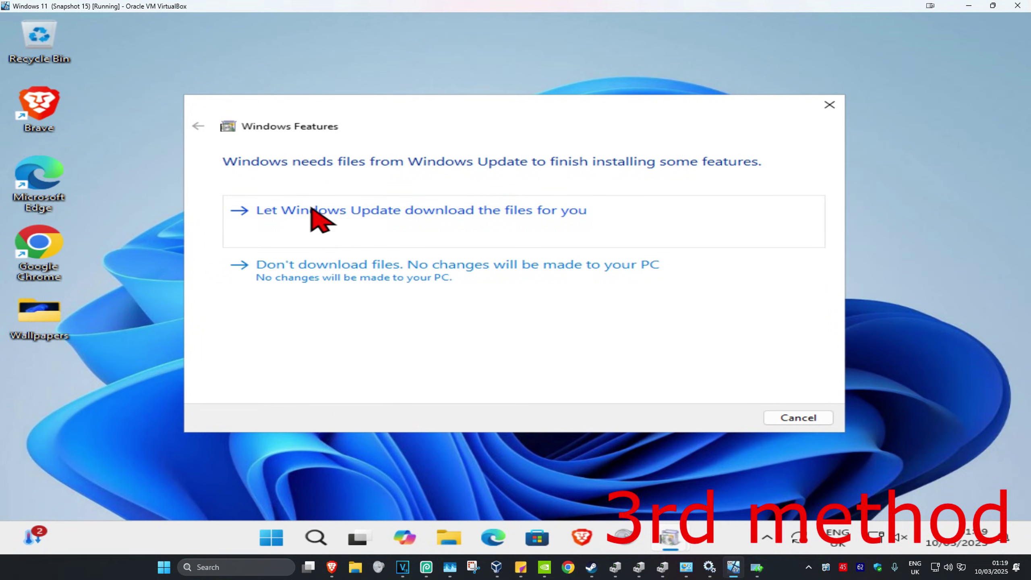
click(402, 225)
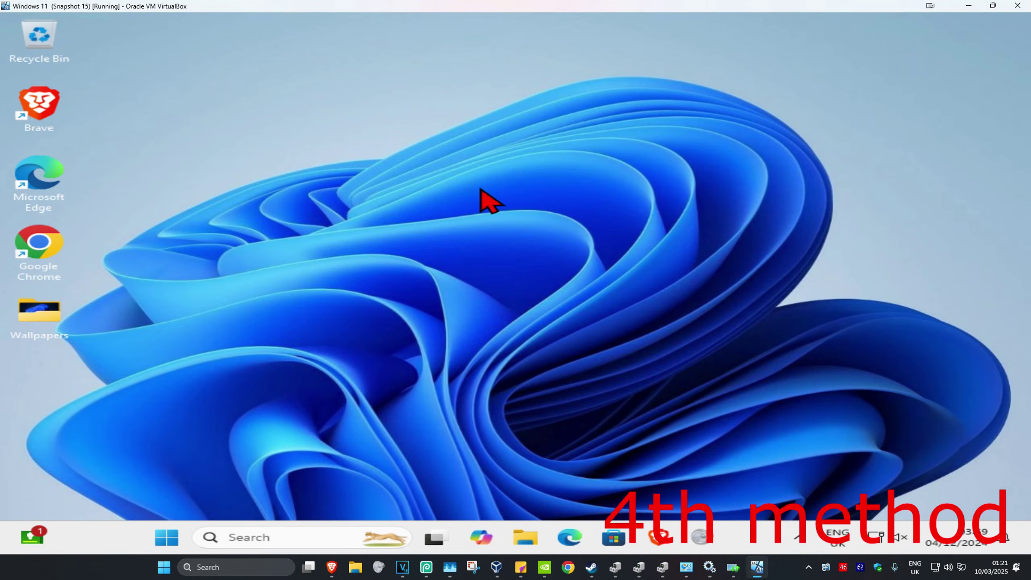
- Launch Command Prompt as administrator from a 'cmd' search, approving the UAC prompt
click(263, 537)
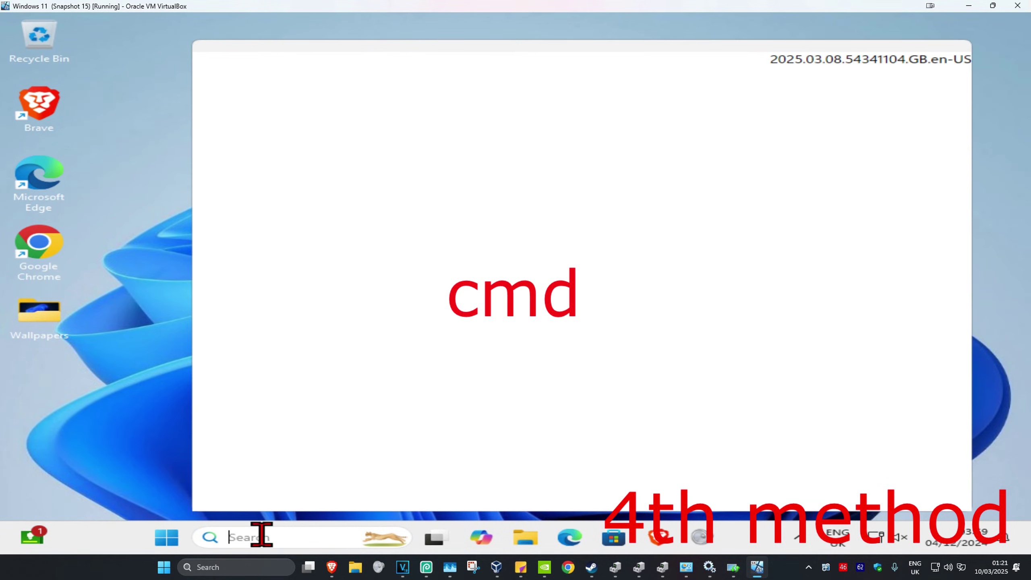
text(cmd)
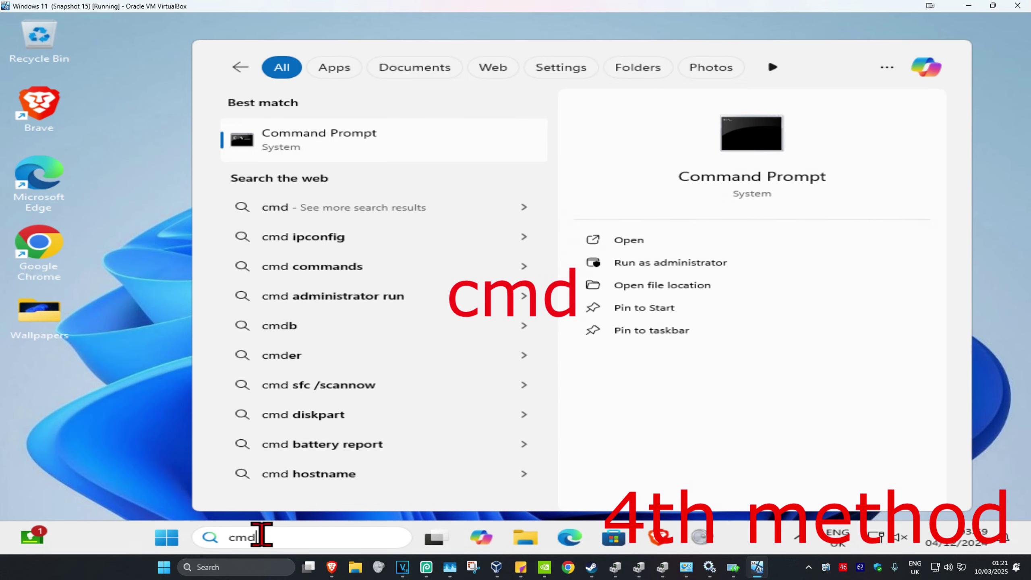
click(711, 268)
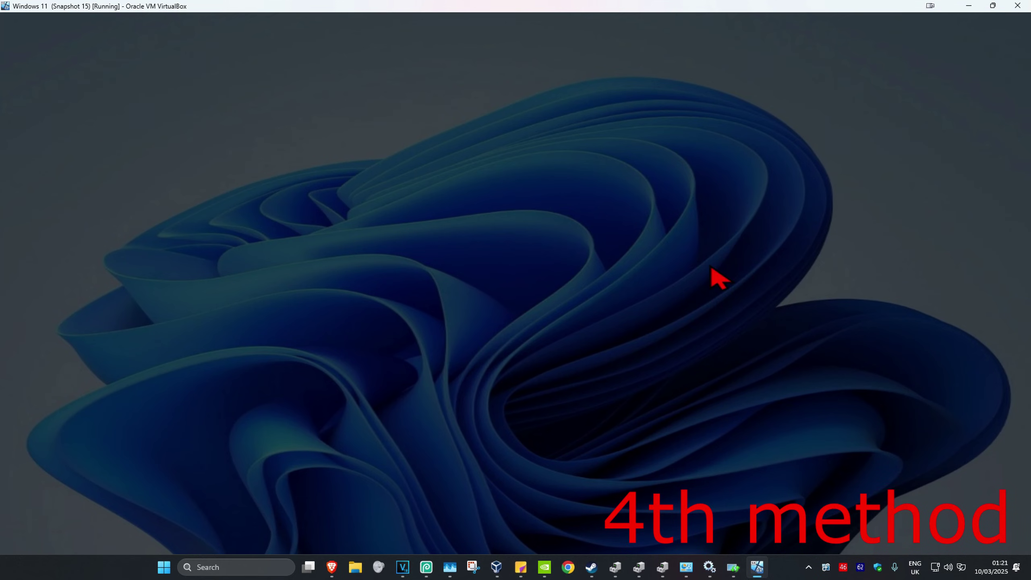
click(480, 380)
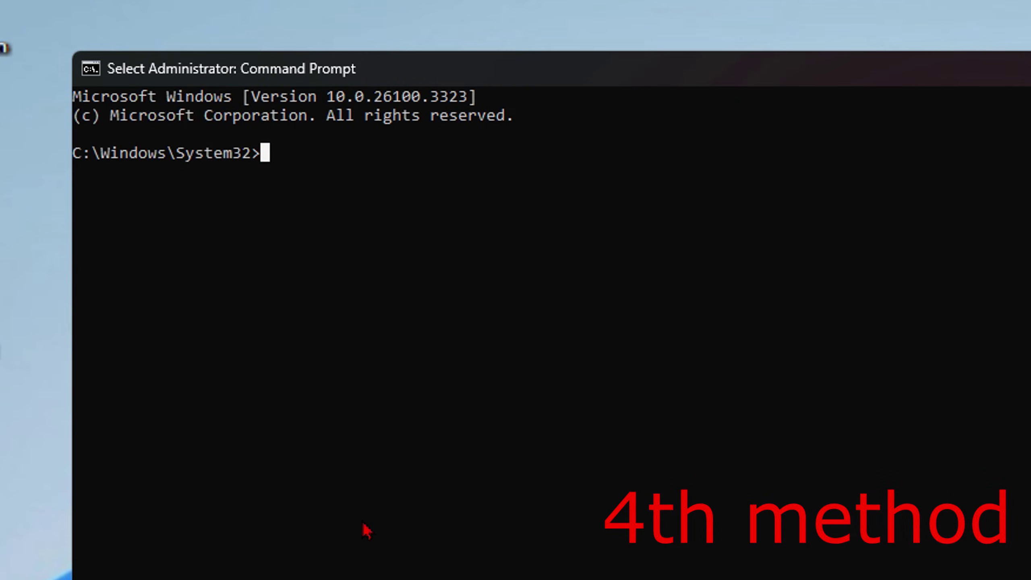
- Run sfc /scannow and DISM /online /cleanup-image /restorehealth, then restart the machine
text(sfc /scannow)
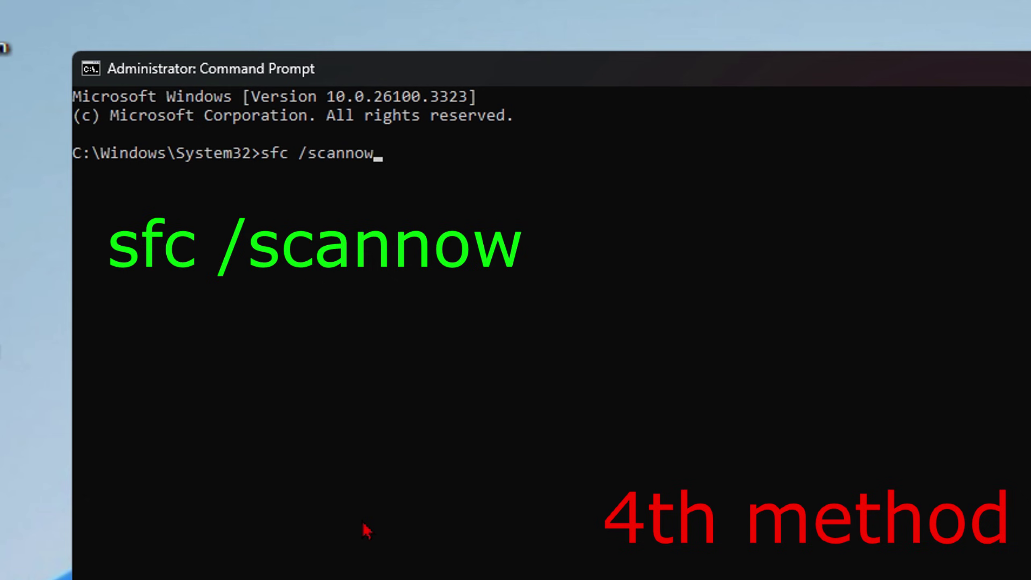
key(Return)
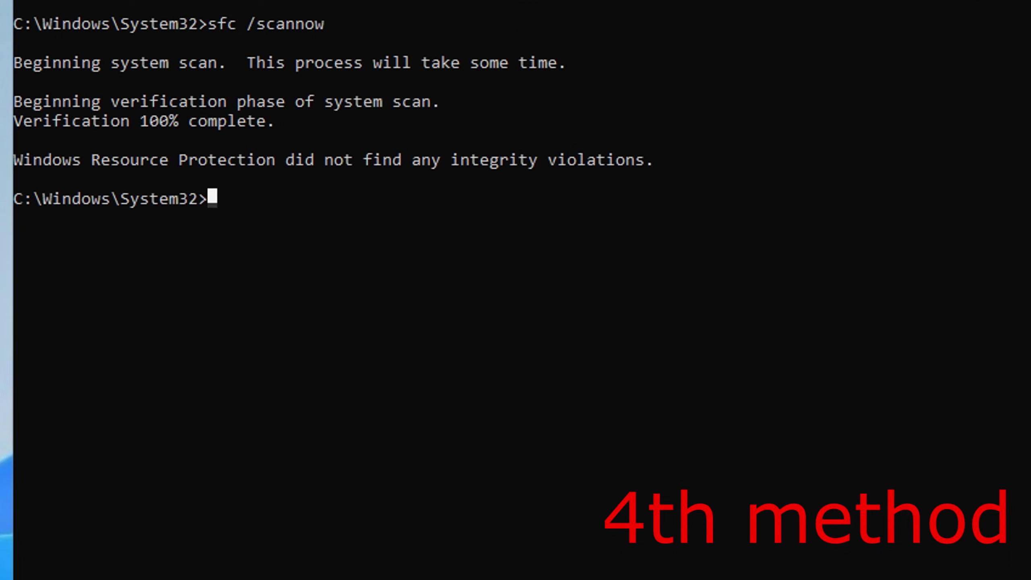
text(di)
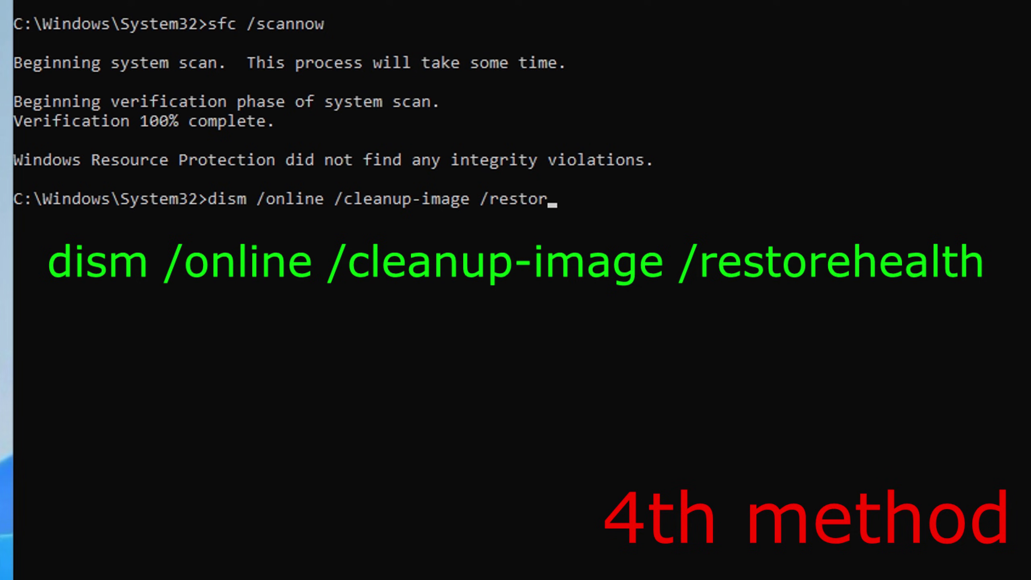
key(Return)
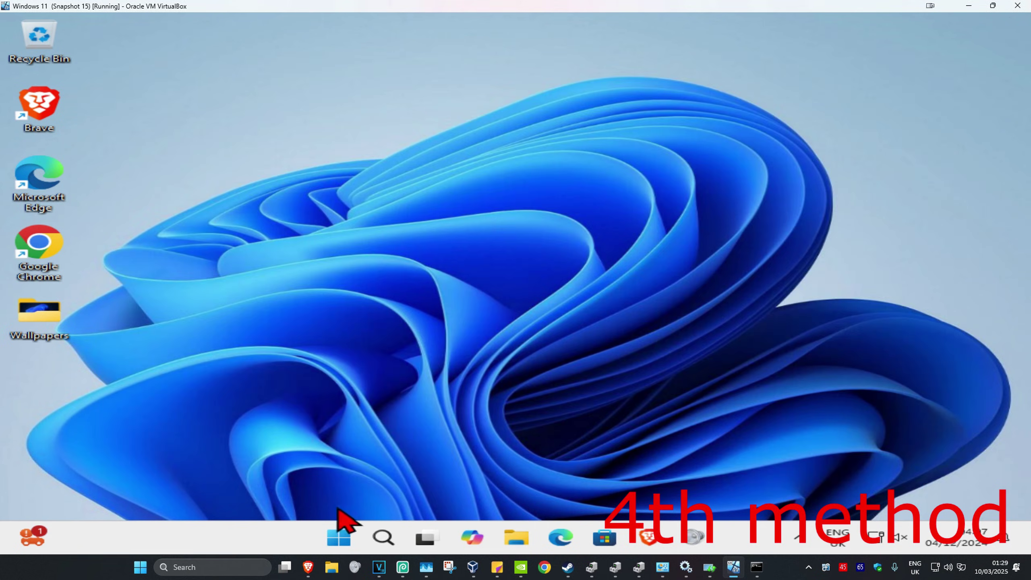
click(339, 537)
click(763, 491)
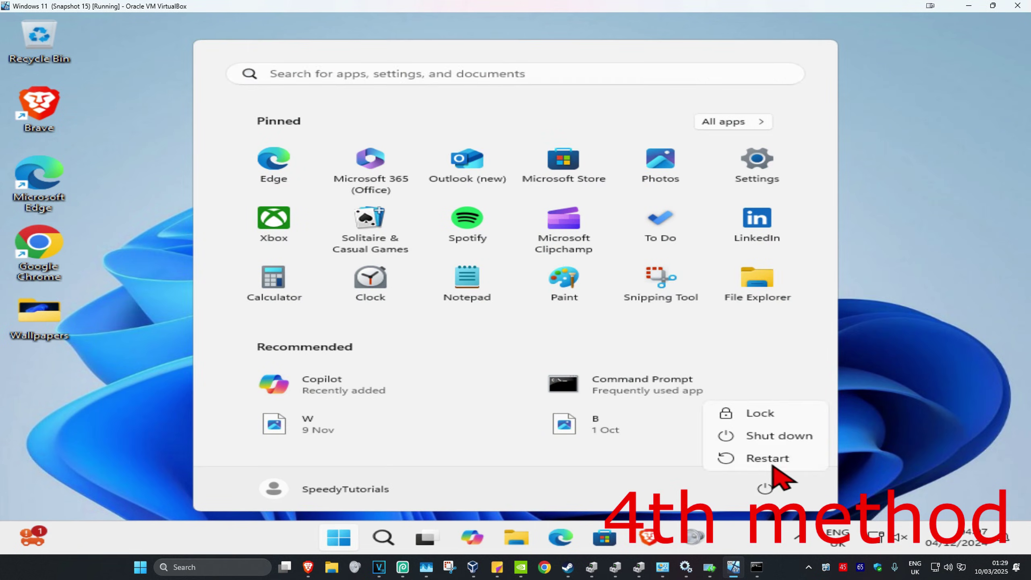